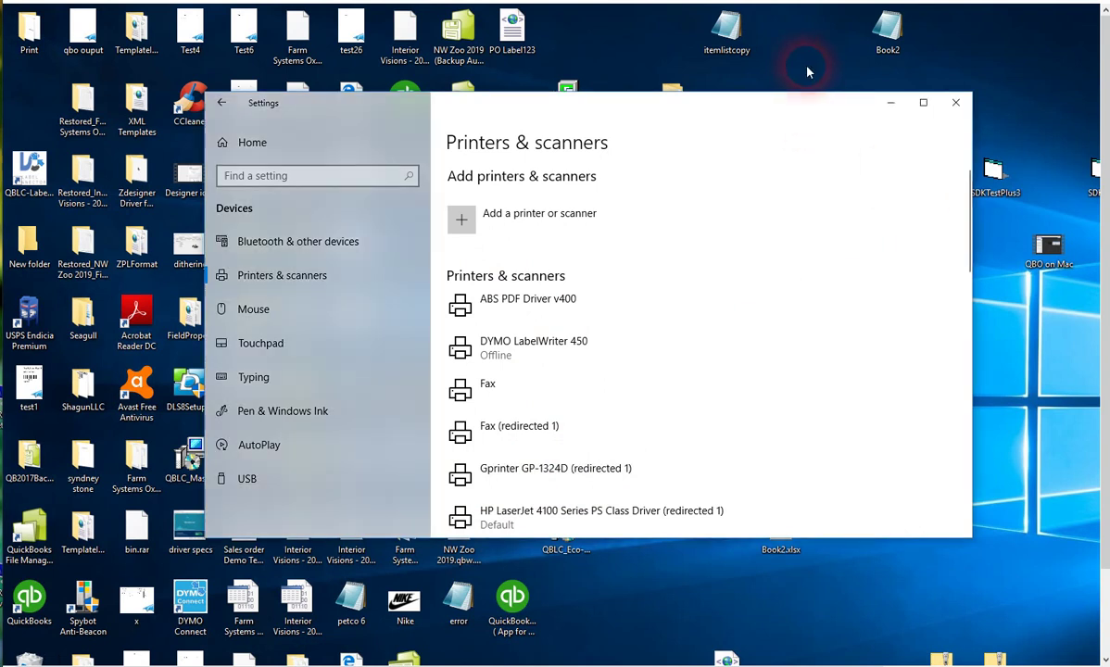
Download the GPrinter Driver 2019 installer, gprinter (2).exe, from the Accuware support page.
left_click_drag(790, 106, 785, 87)
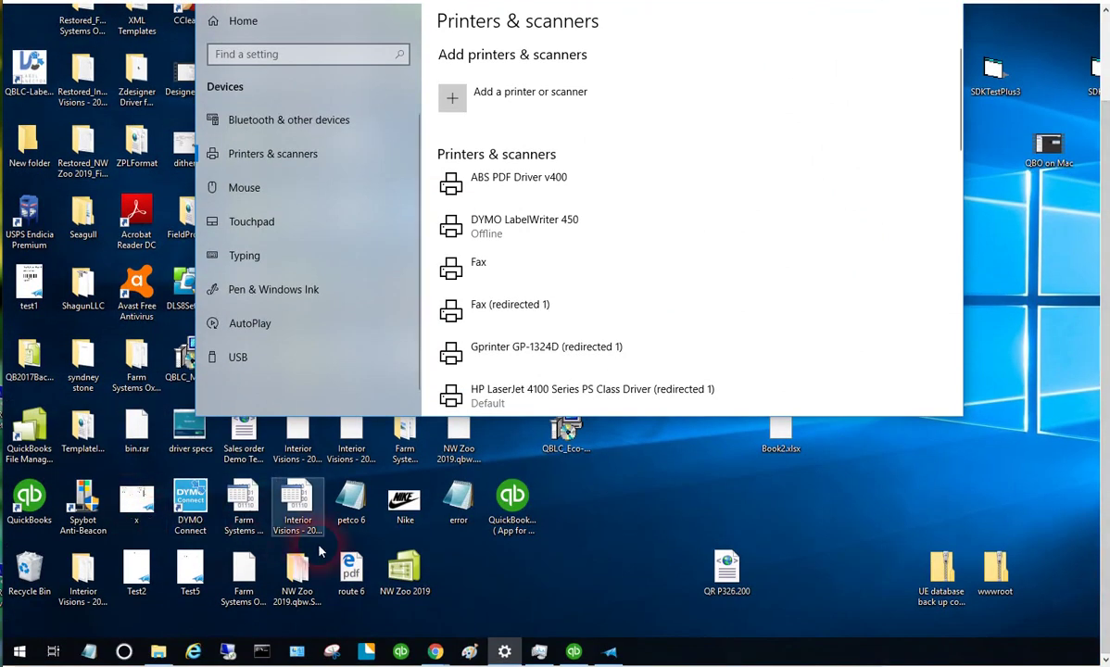
left_click(434, 651)
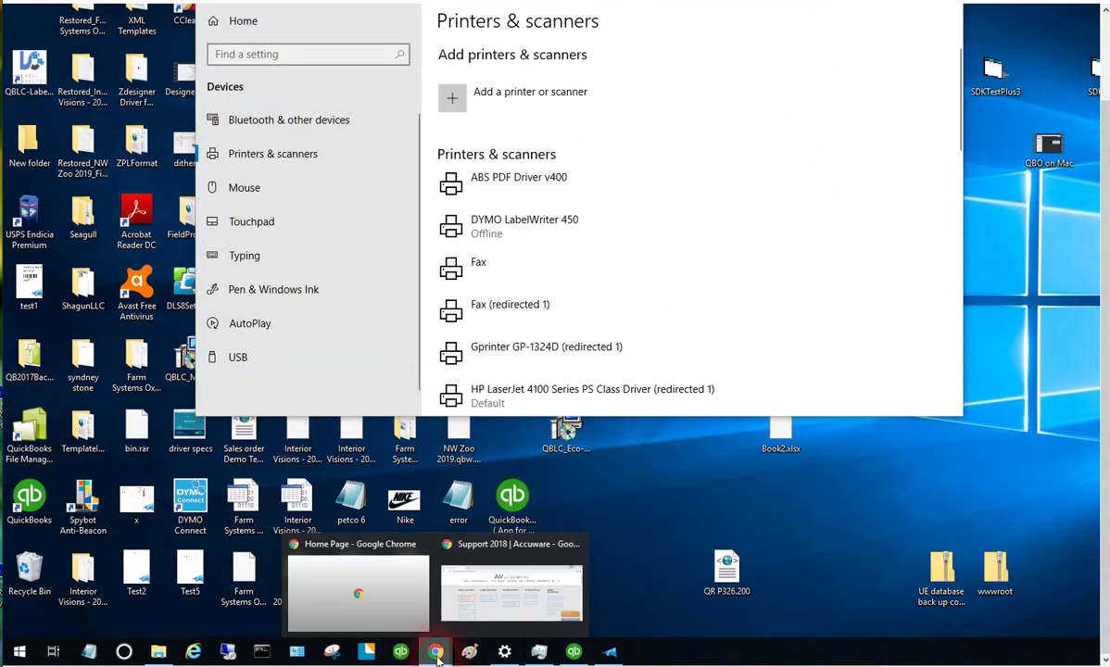
left_click(477, 619)
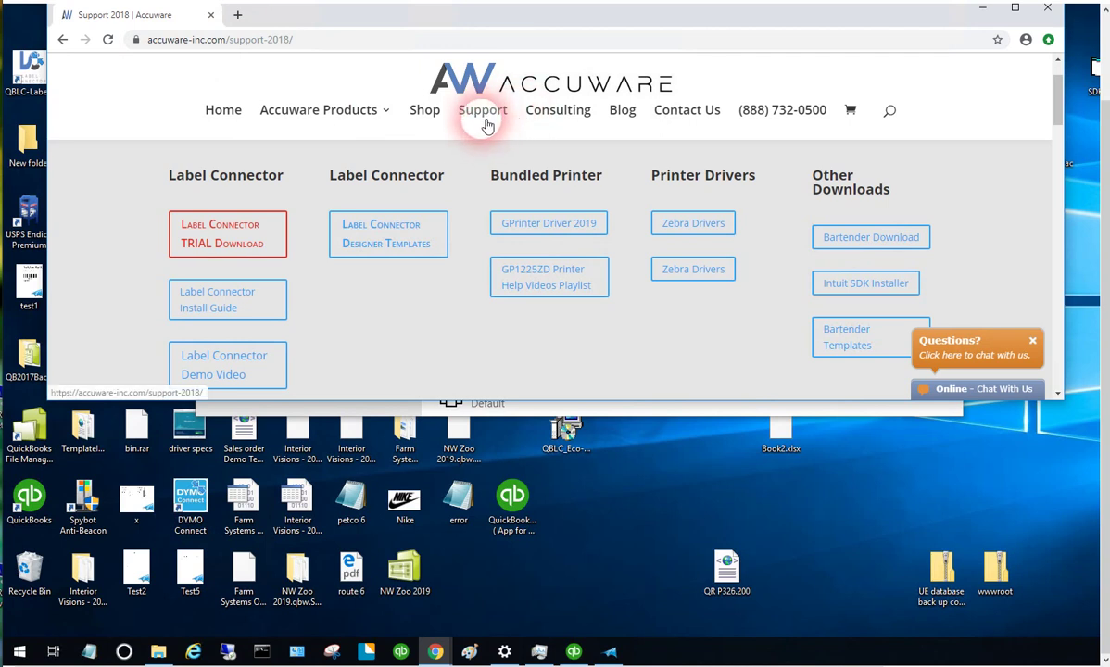
left_click(538, 234)
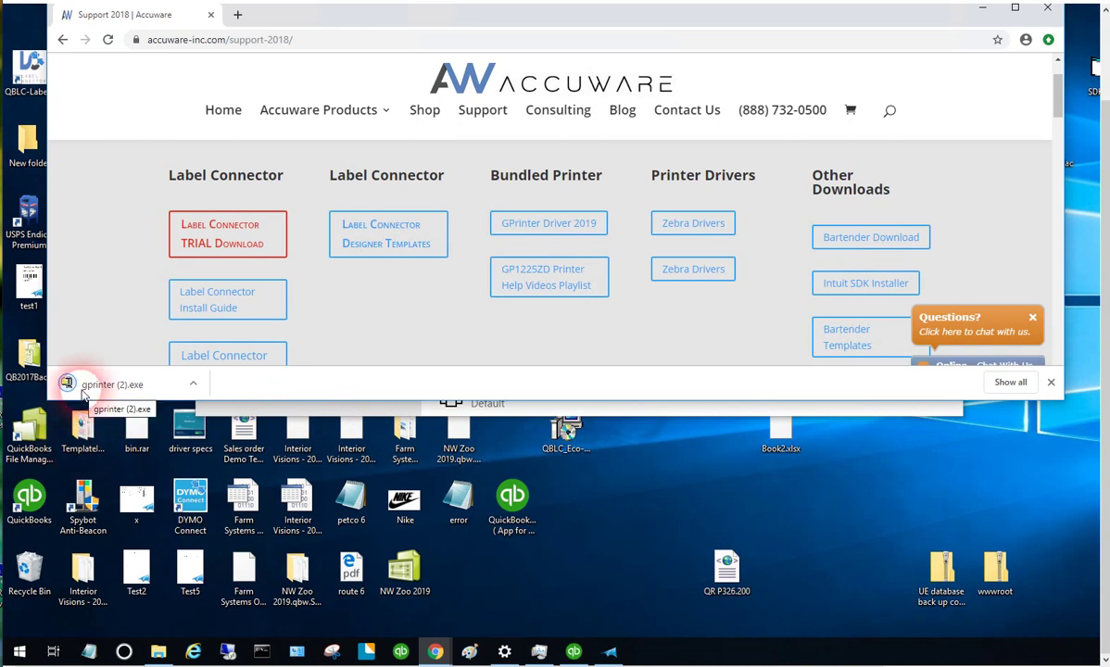
left_click(193, 386)
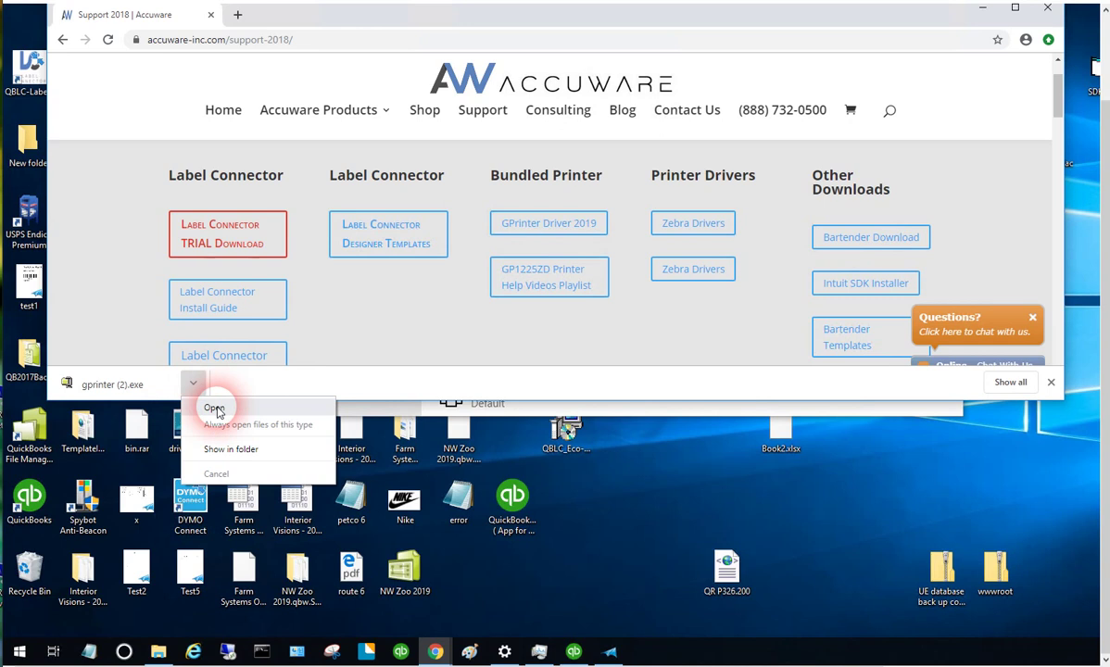
Run gprinter (2).exe and unzip its 232 driver files with WinZip Self-Extractor.
left_click(215, 409)
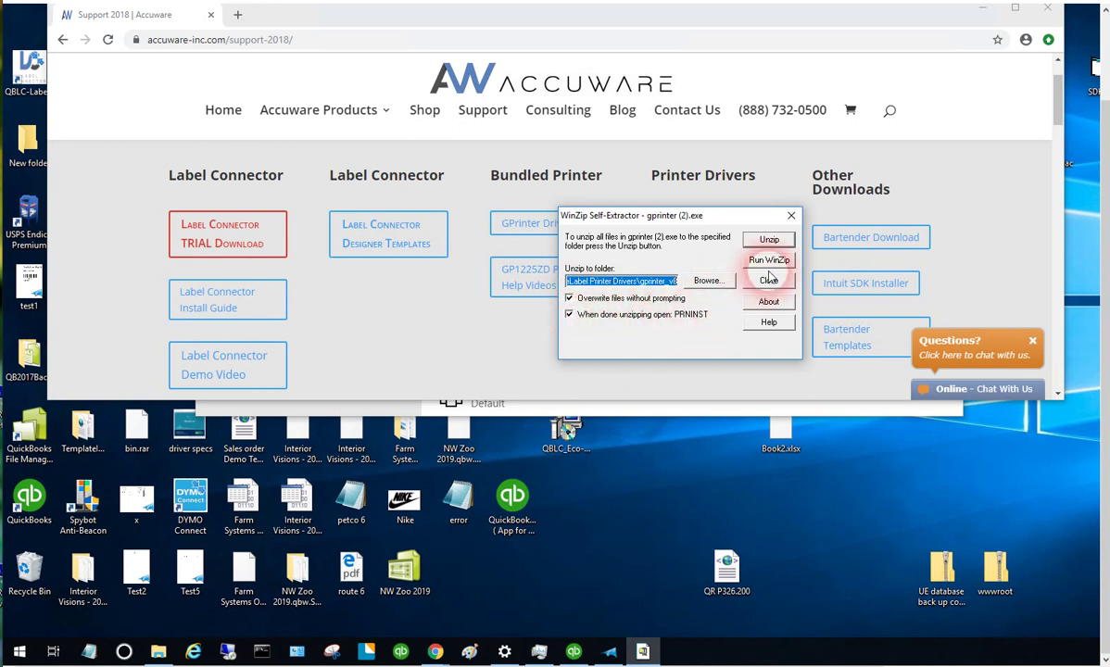
left_click(768, 240)
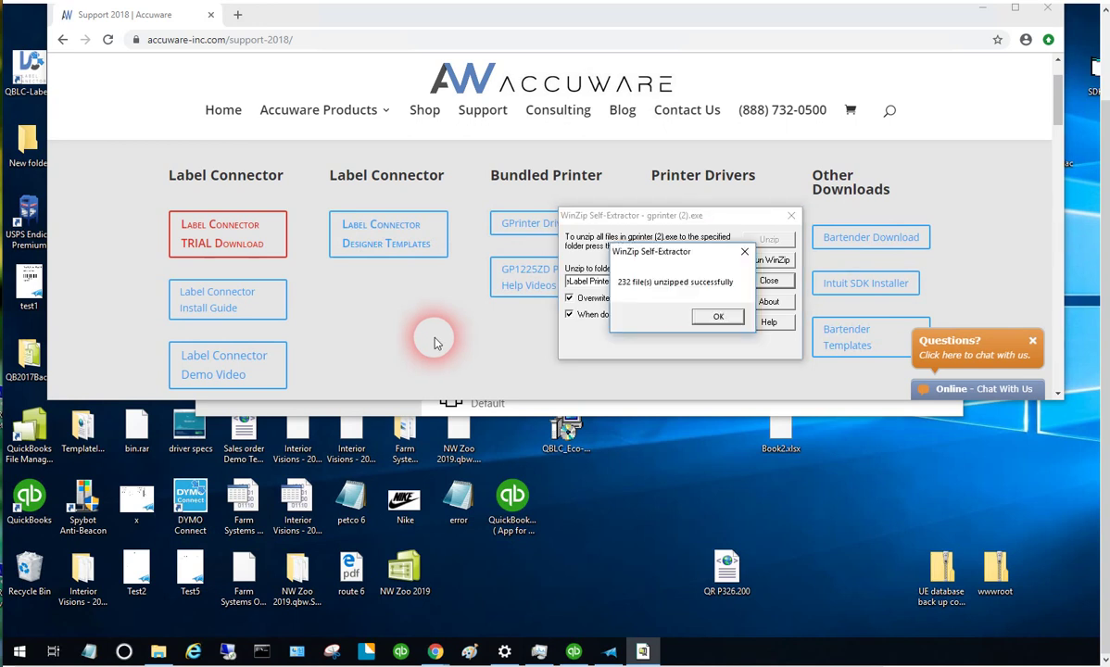
left_click(711, 317)
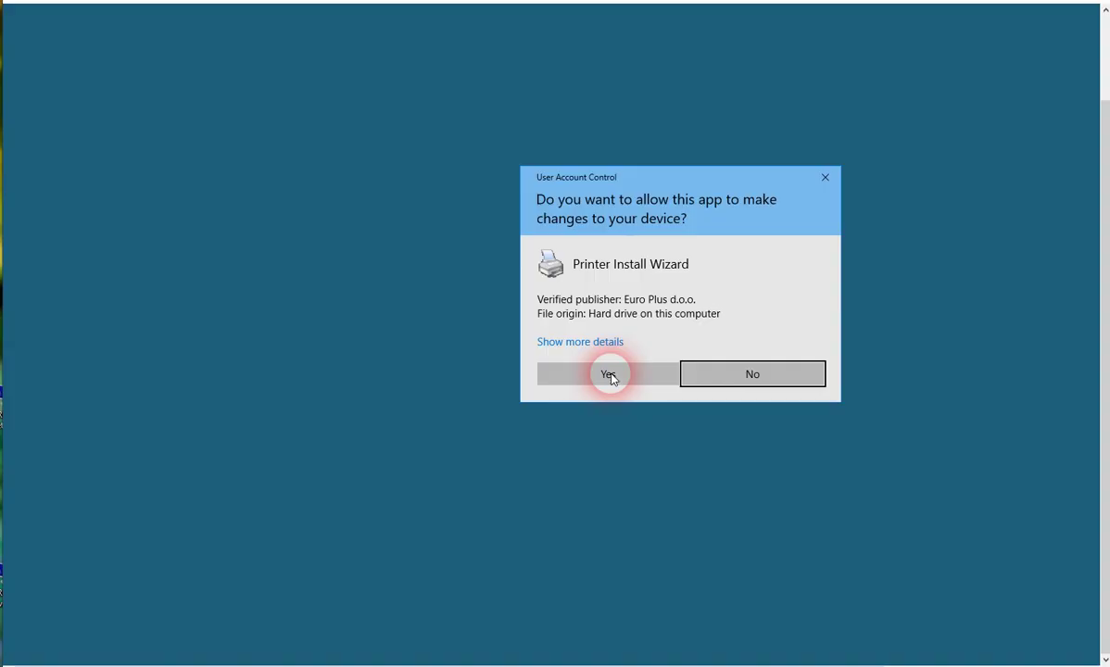
Allow the wizard to run, choose Install Printer Driver, and accept the licence terms.
left_click(582, 379)
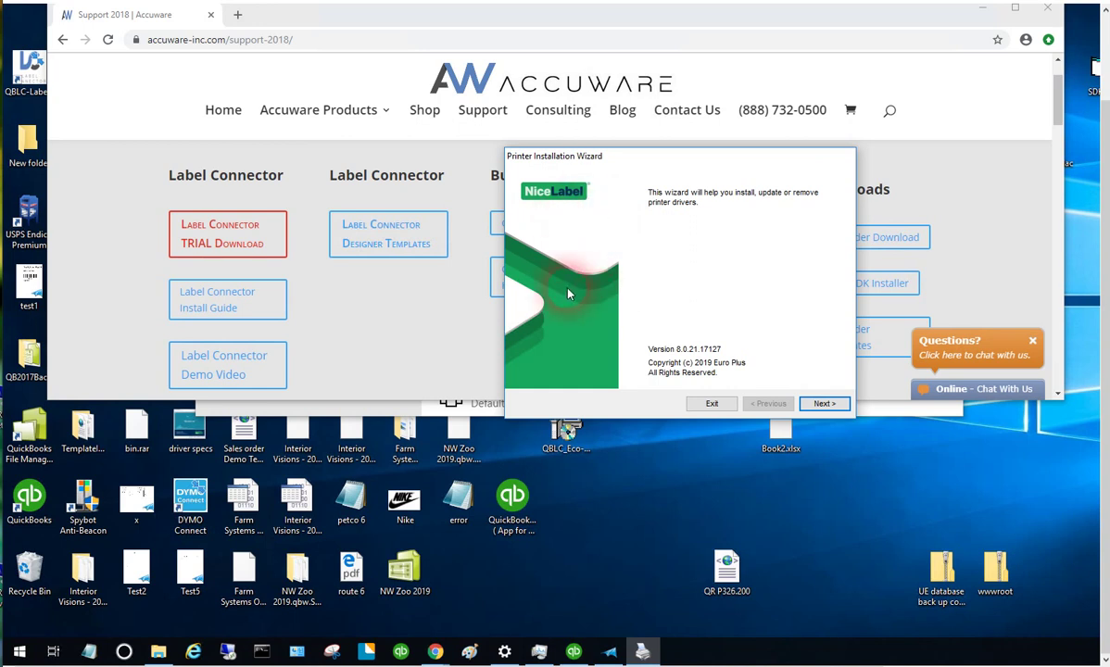
left_click(827, 404)
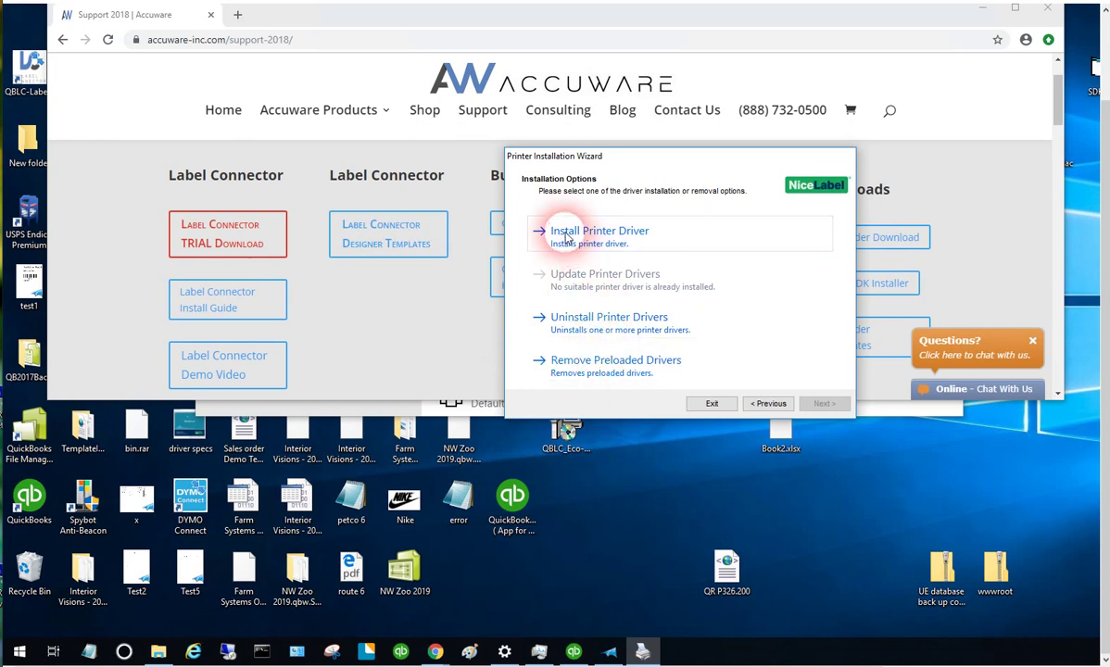
left_click(567, 238)
left_click(521, 362)
left_click(813, 408)
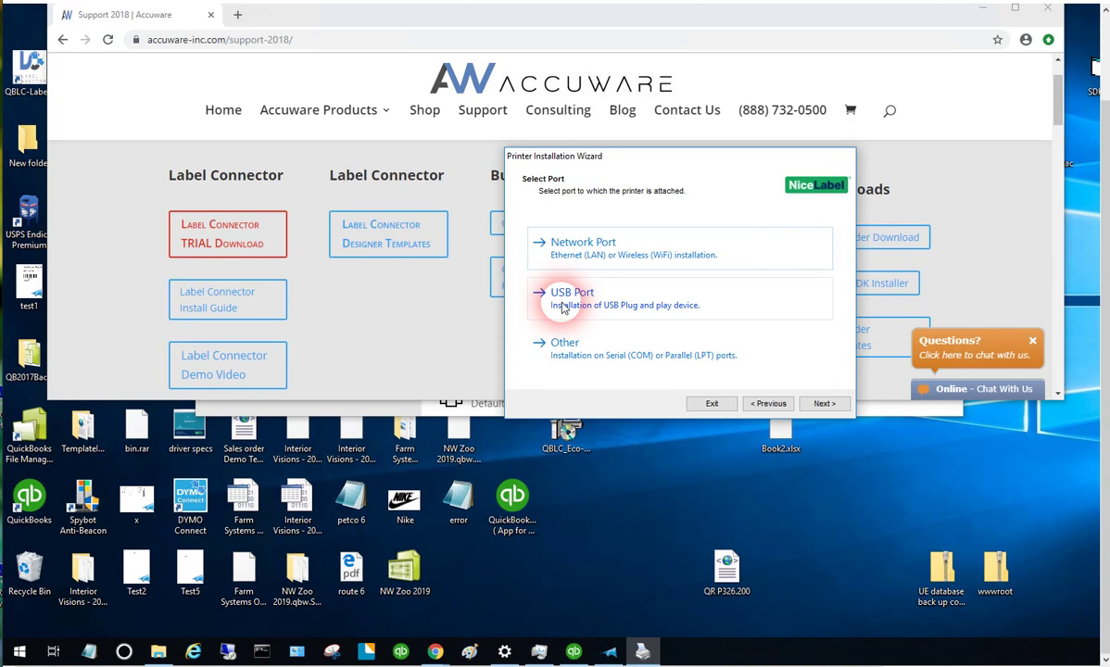
Choose USB Port so the wizard detects the Gprinter GP-1324D on USB002.
left_click(562, 308)
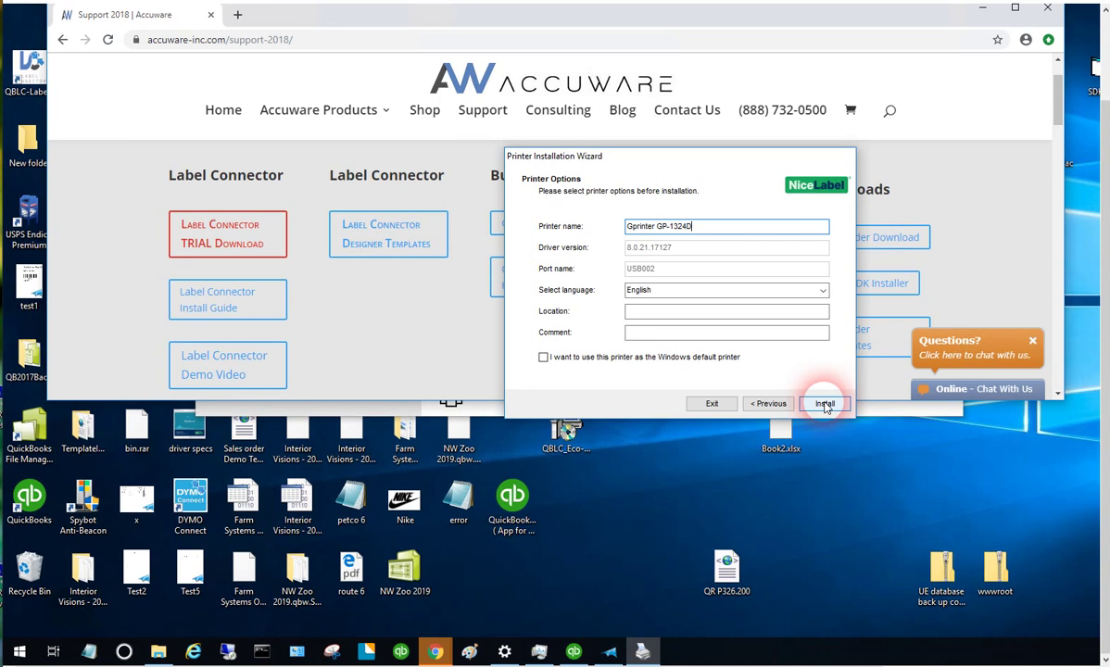
Install Gprinter GP-1324D driver 8.0.21.17127 on USB002, then exit the wizard after success.
left_click(824, 404)
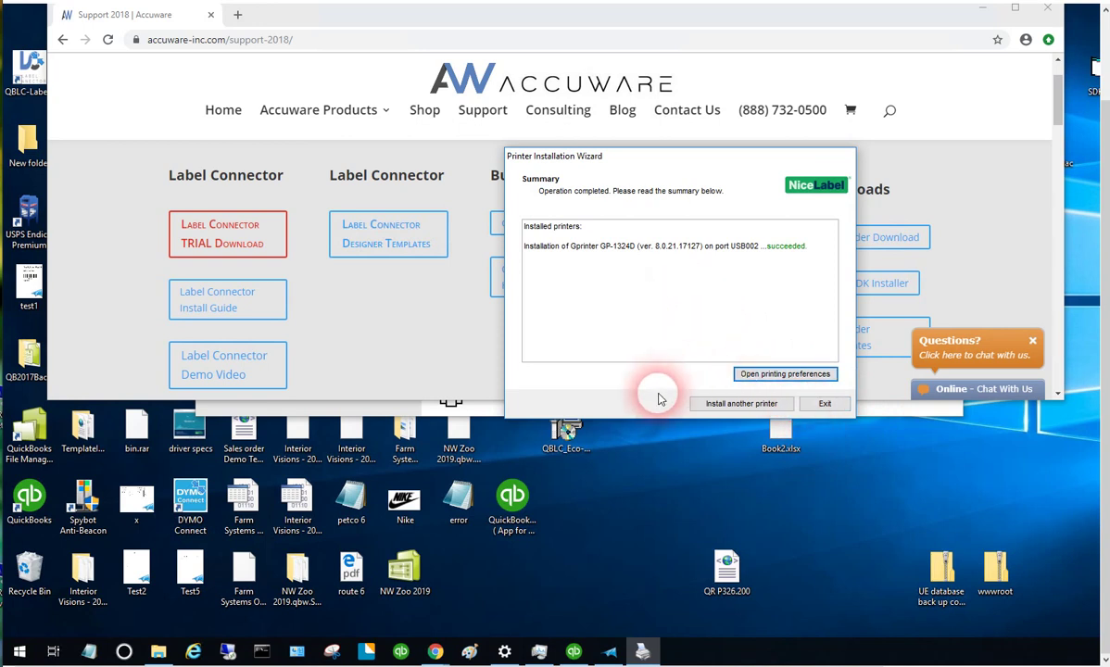
left_click(823, 405)
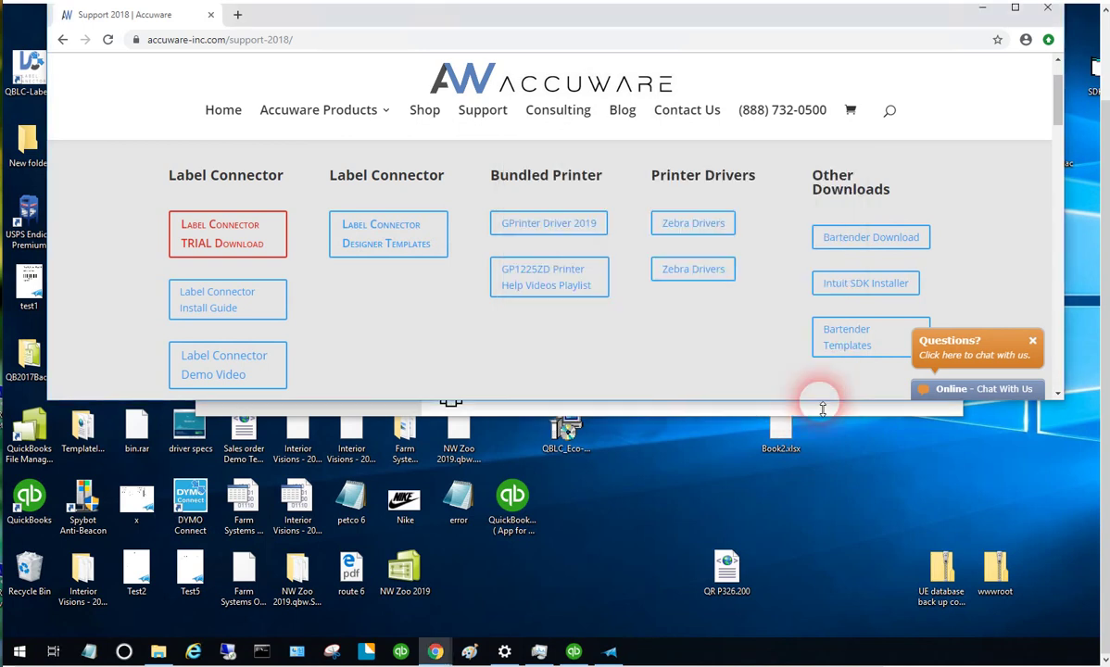
left_click(982, 11)
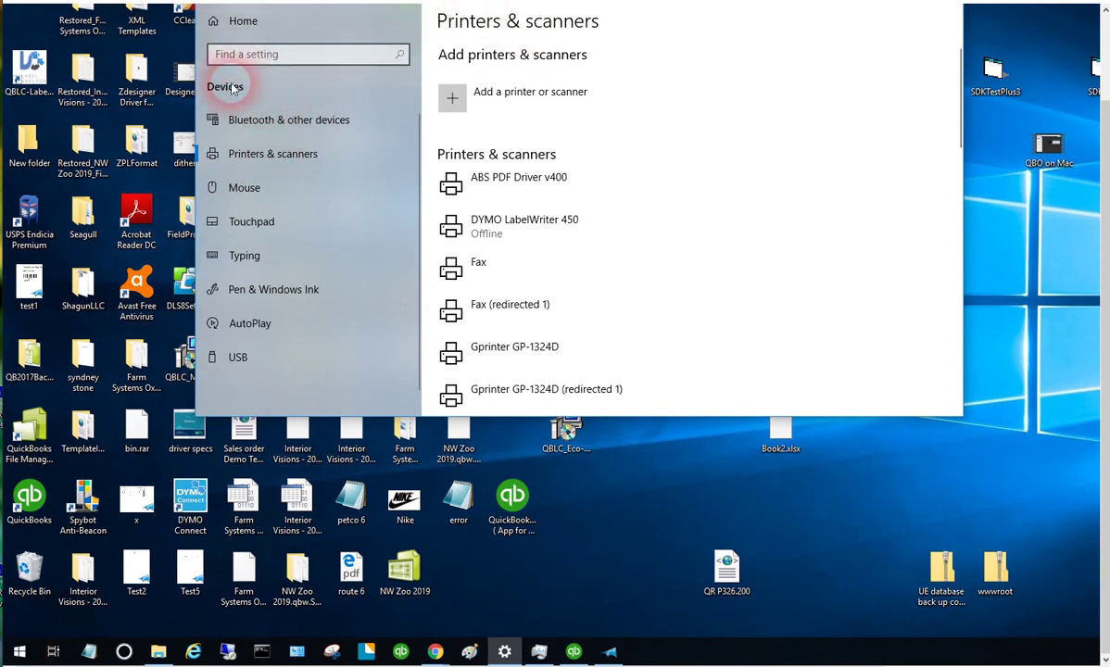
Open Gprinter GP-1324D's Manage page in Printers & scanners and its printer properties.
left_click(18, 654)
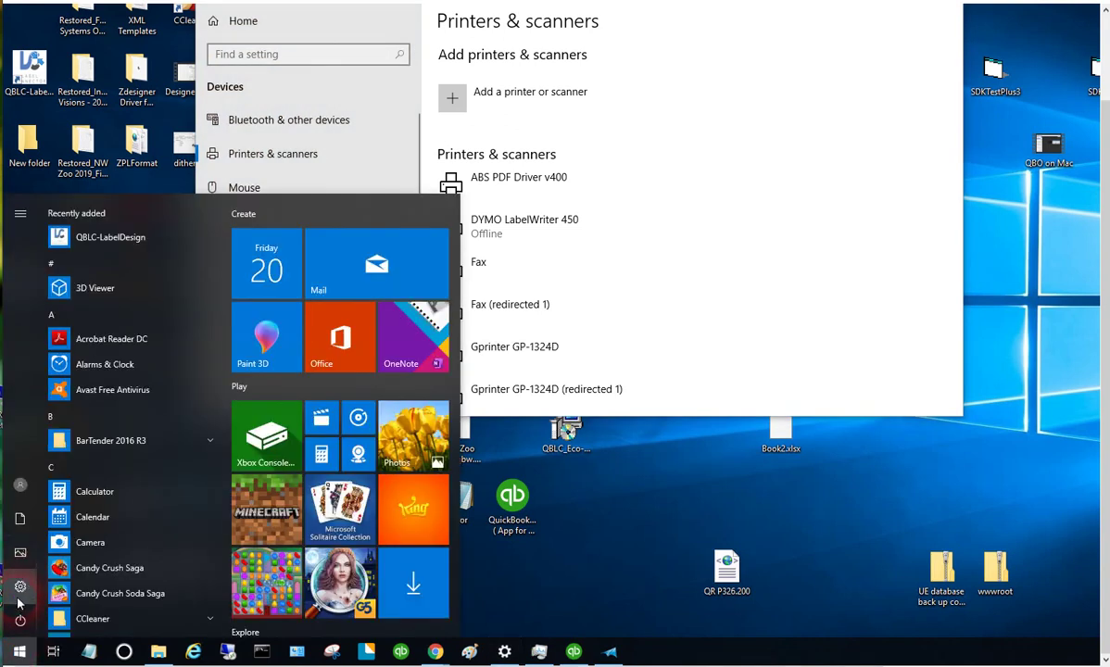
left_click(681, 507)
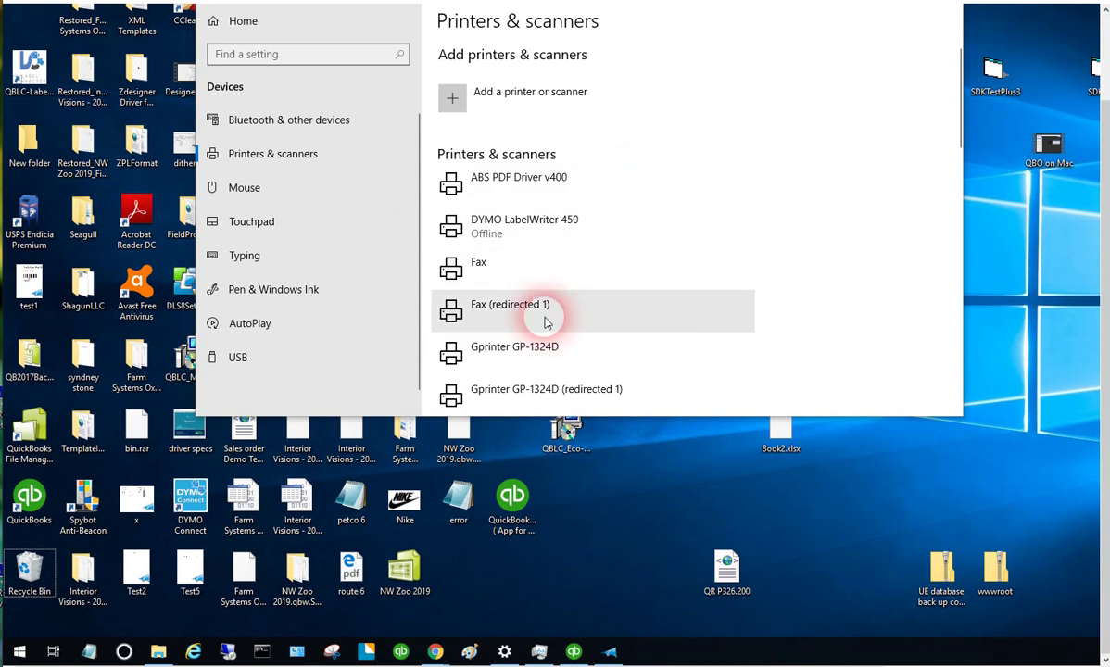
left_click(525, 357)
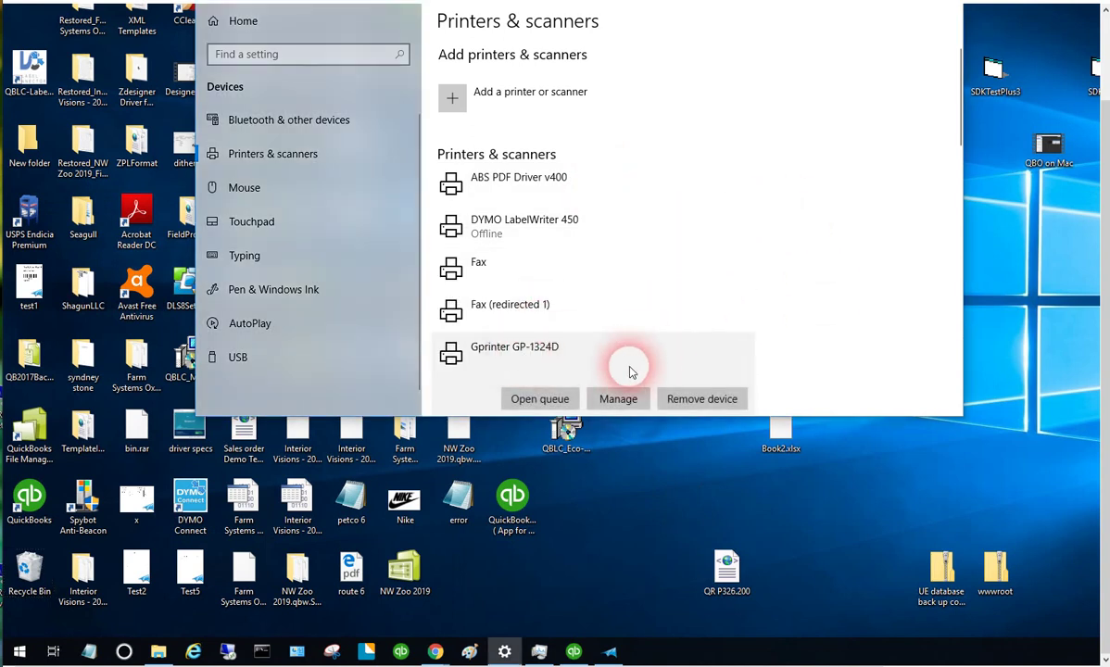
left_click(618, 398)
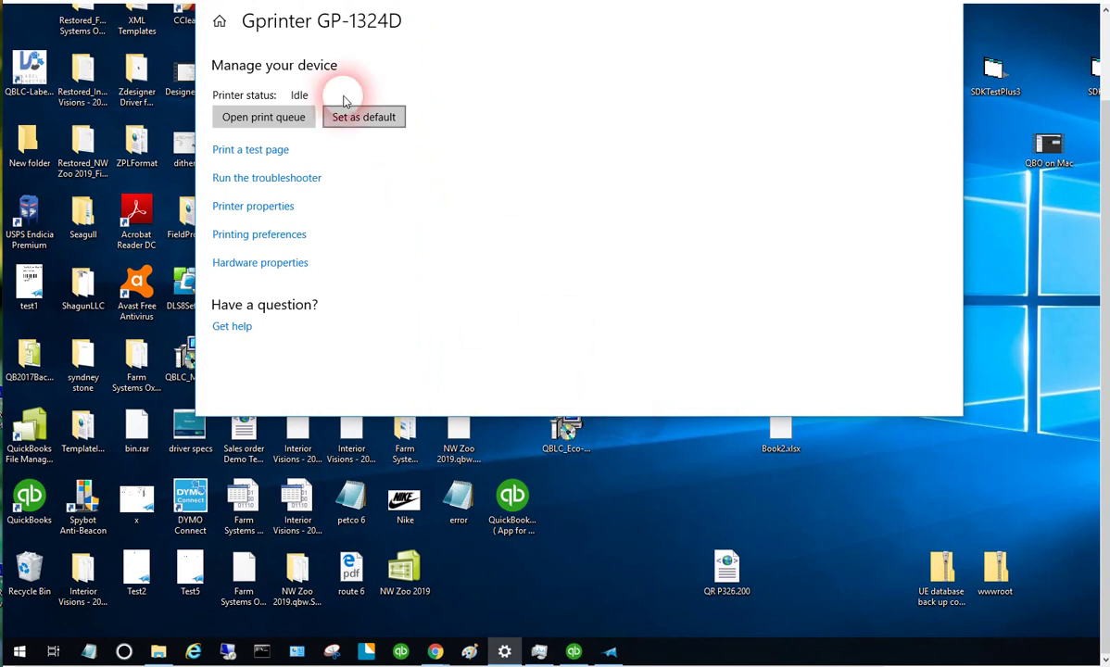
left_click(239, 207)
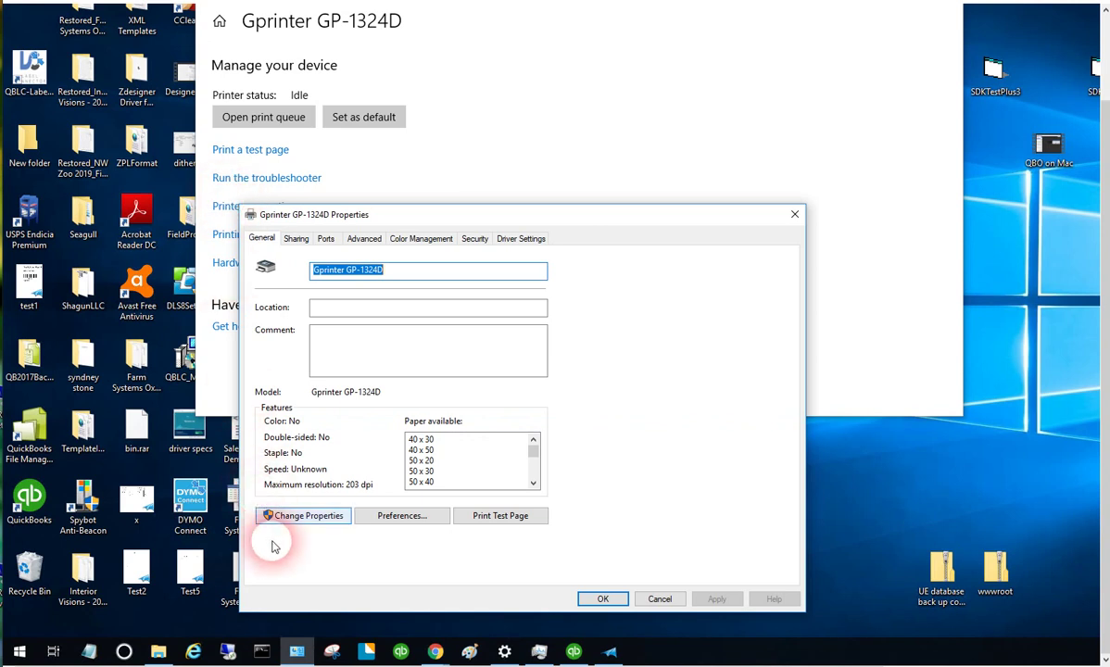
As administrator, select 100 x 50 in the Driver Settings Stocks list and edit it.
left_click(304, 516)
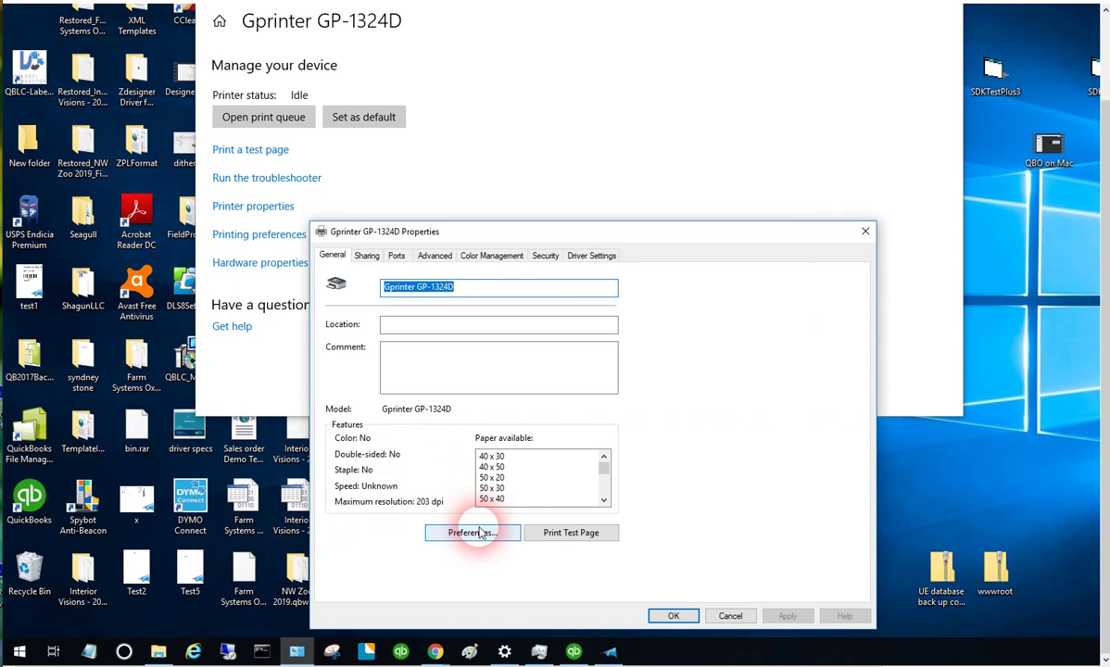
left_click(591, 256)
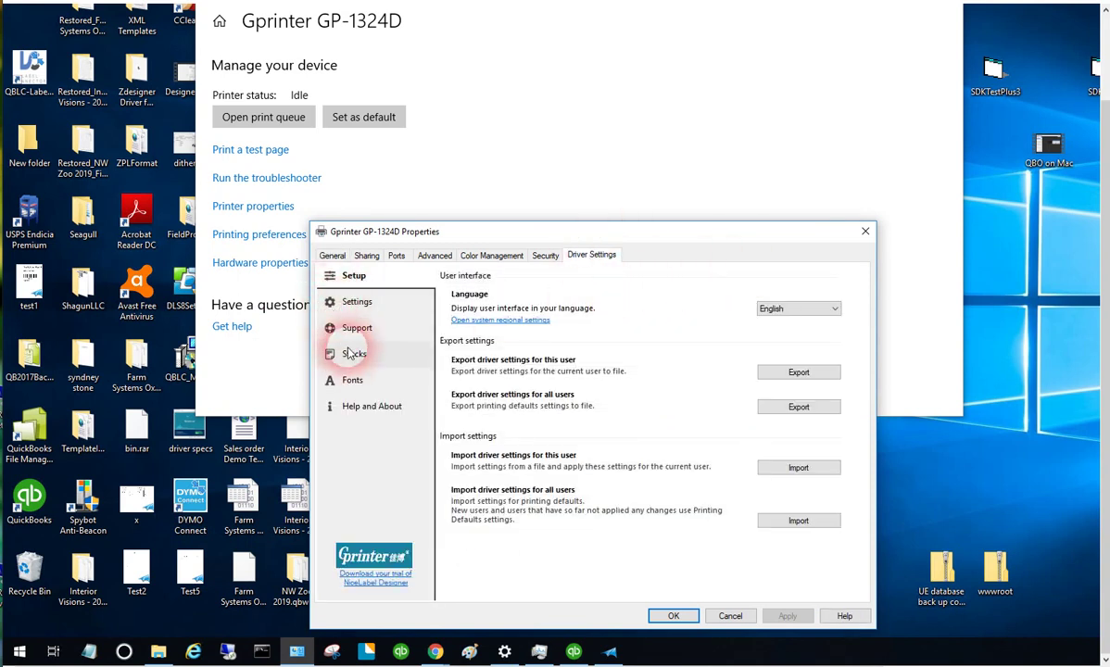
left_click(350, 359)
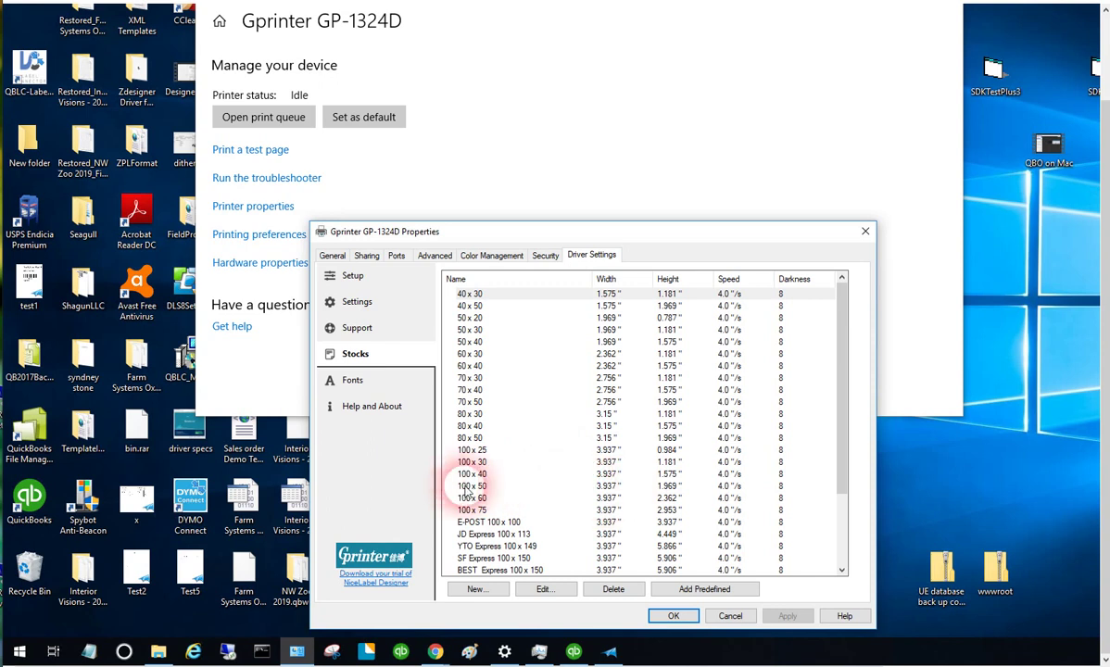
left_click(468, 486)
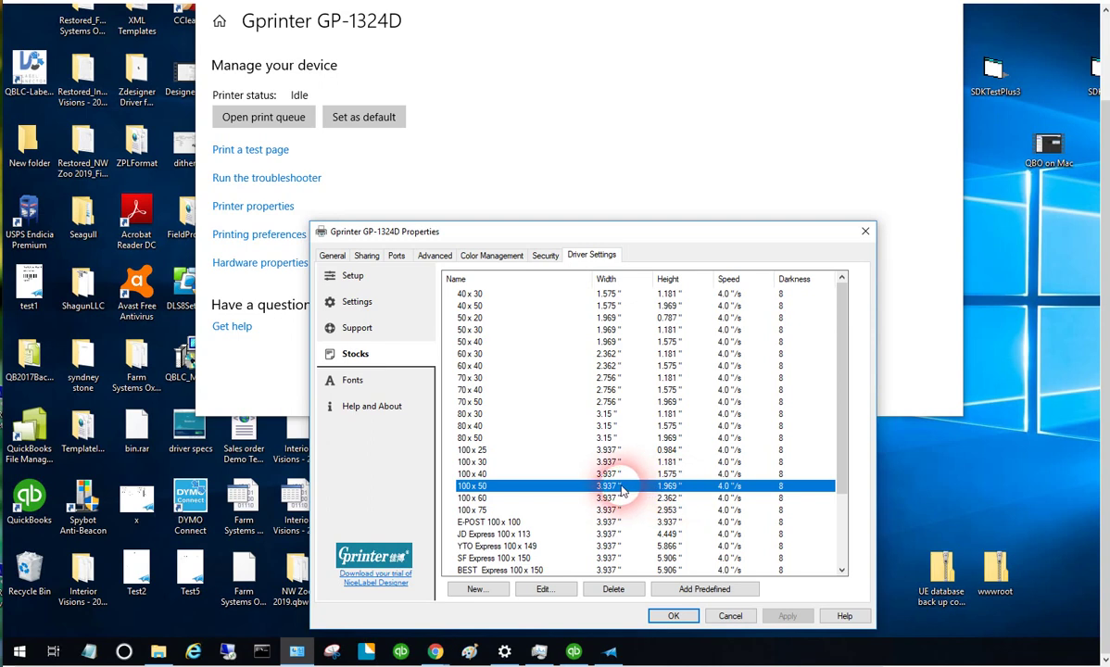
left_click(545, 589)
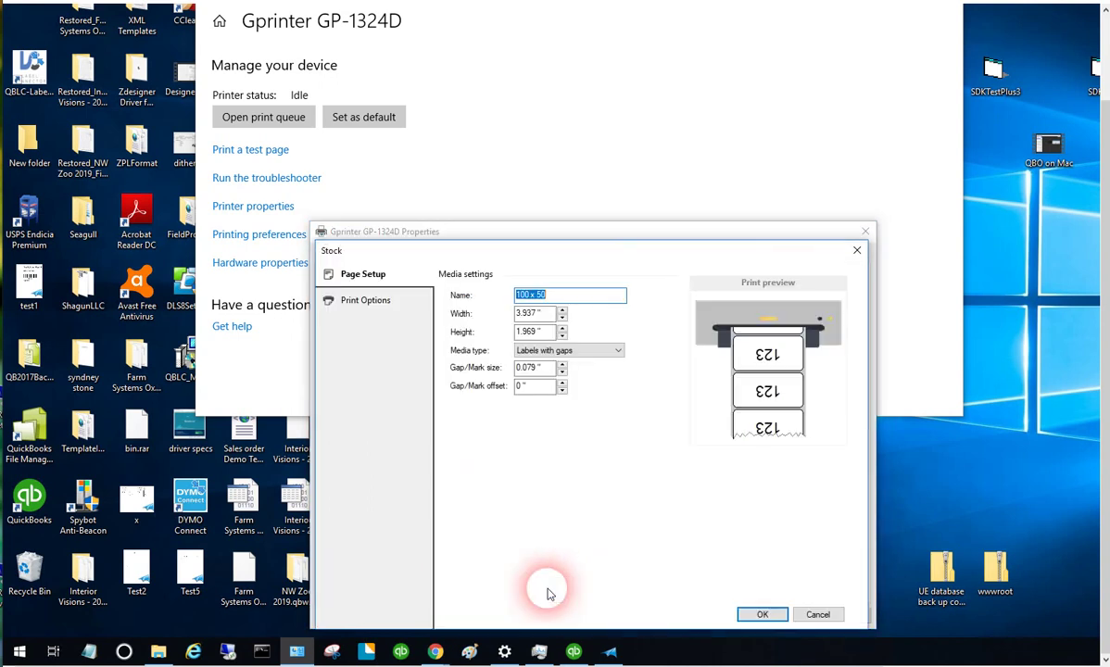
Rename the 100 x 50 stock to '4 x 2' and apply the printer properties.
type("4 x 2")
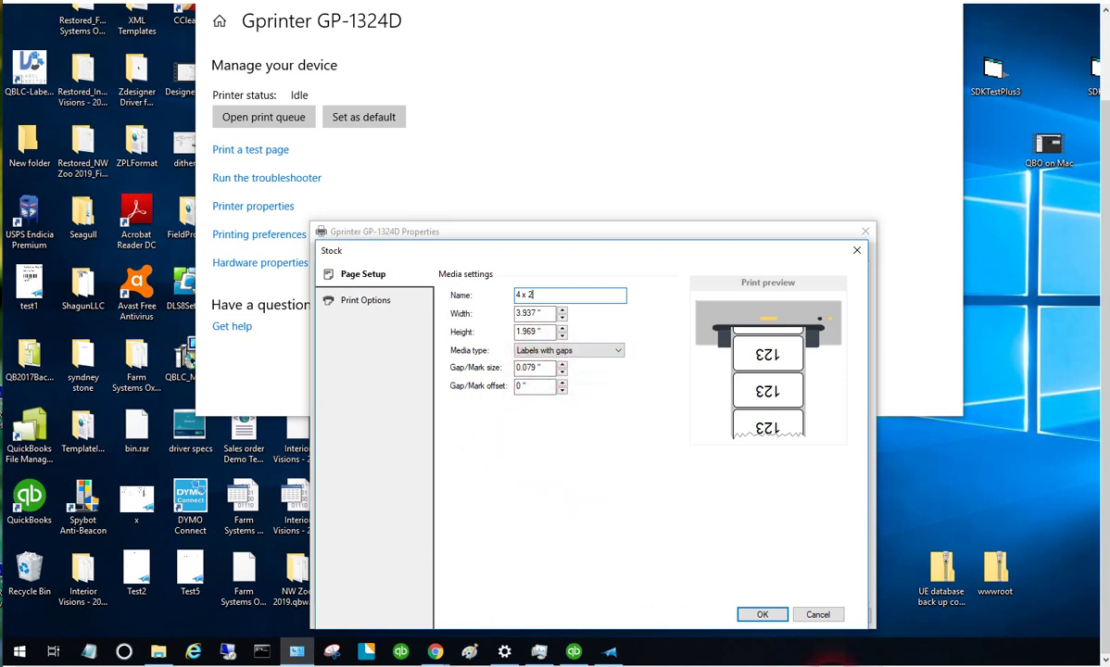
left_click(762, 616)
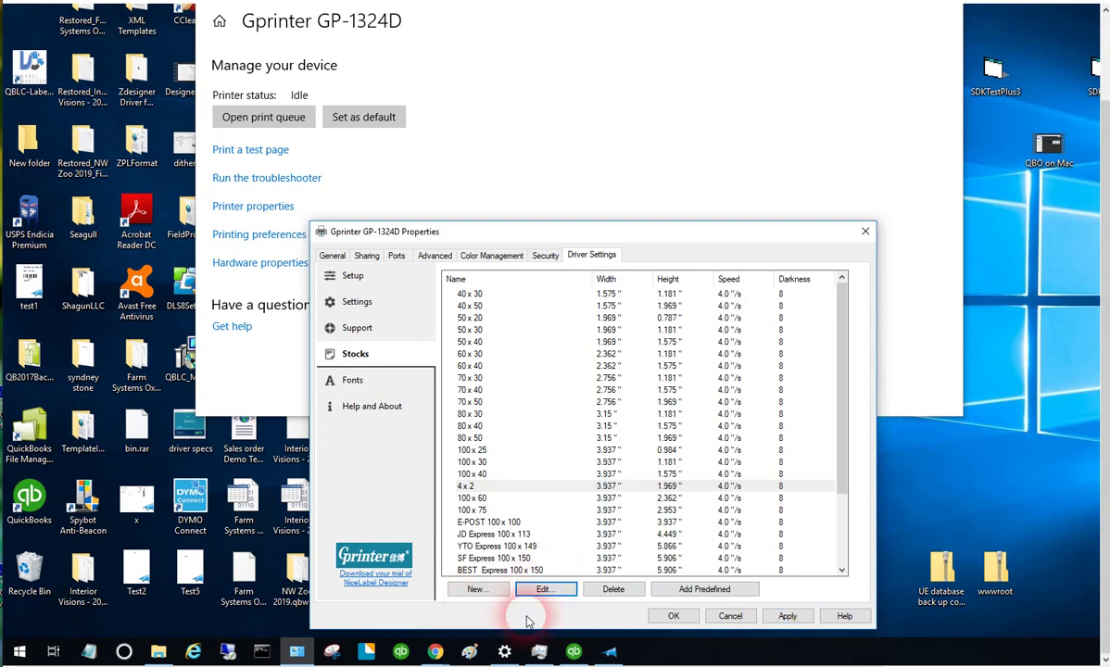
left_click(785, 616)
left_click(687, 618)
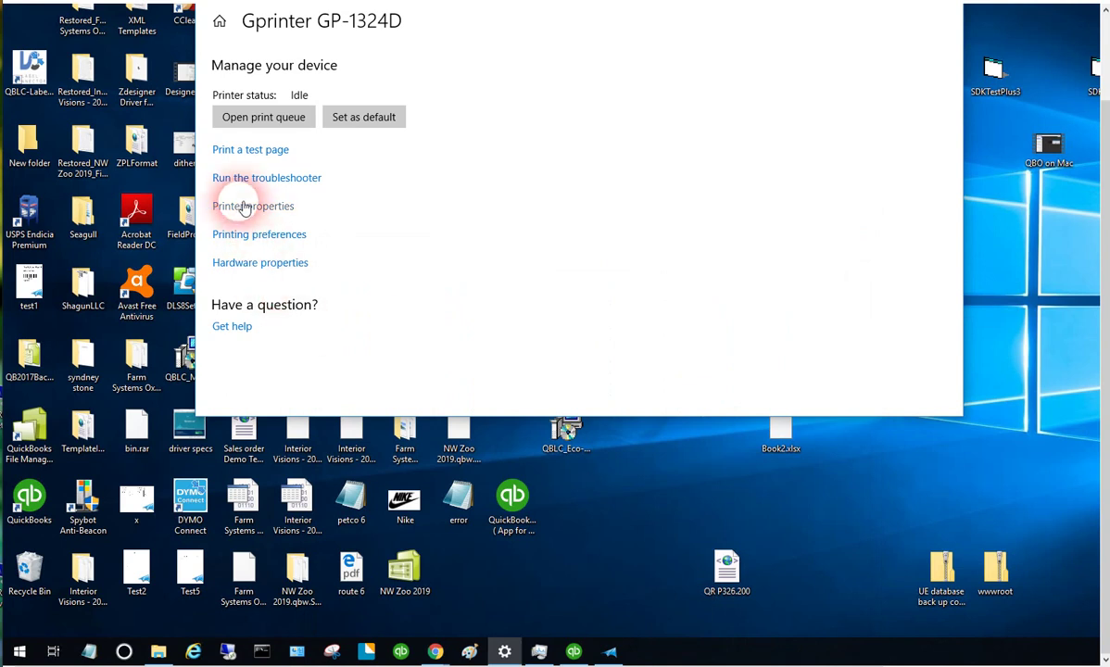
left_click(244, 207)
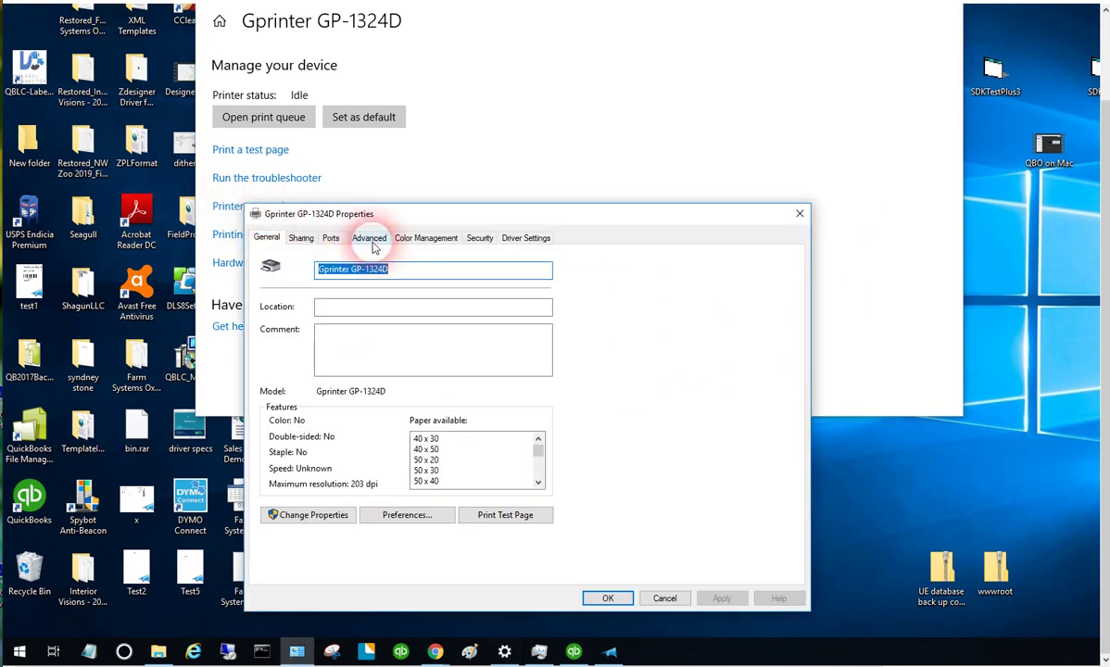
Open Printing Defaults from the Advanced tab of the GP-1324D properties with admin rights.
left_click(301, 520)
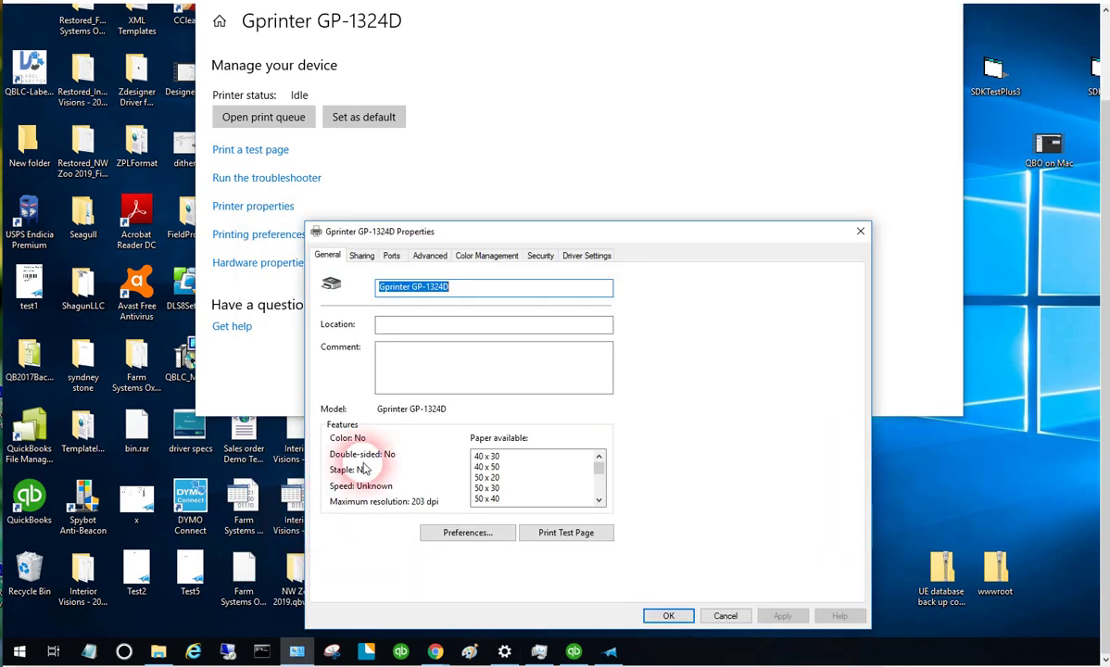
left_click(430, 259)
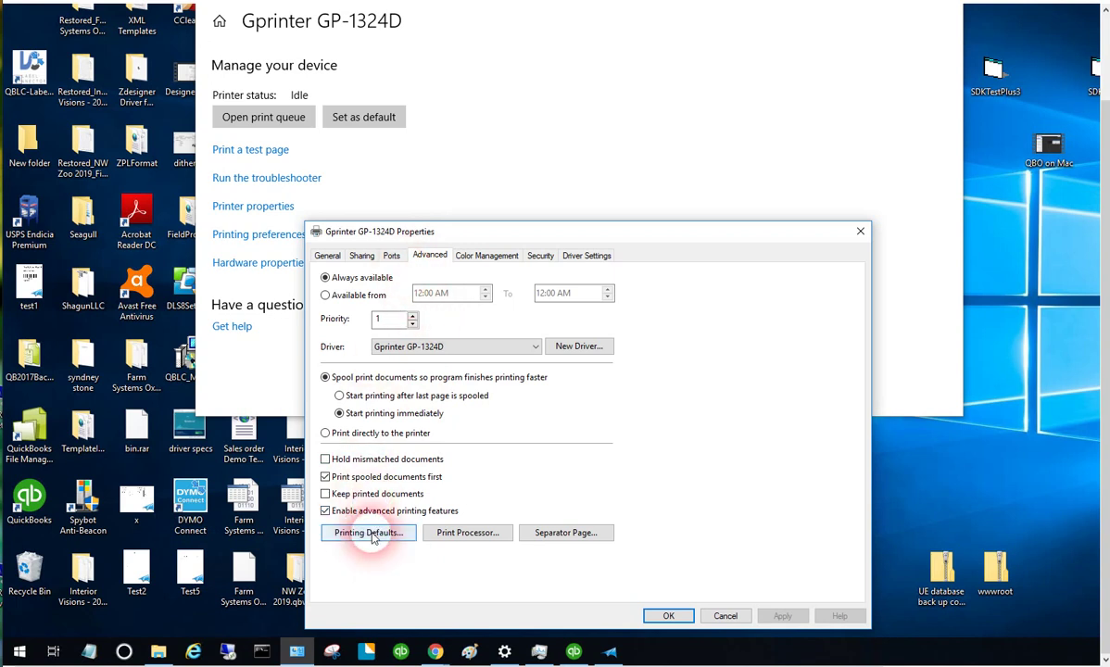
left_click(371, 534)
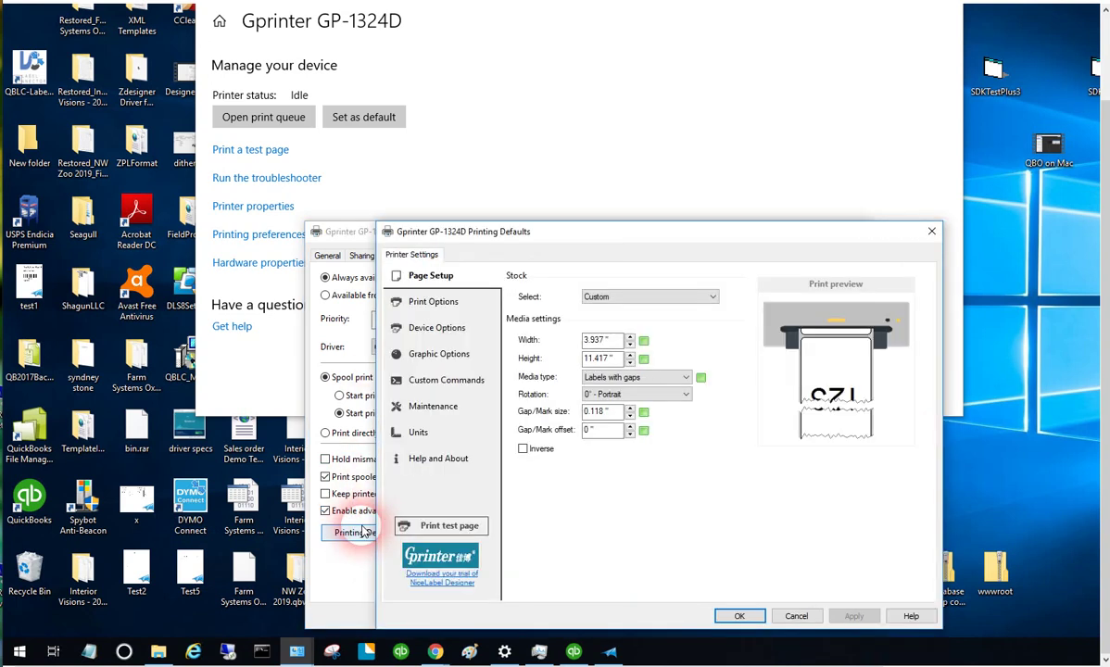
Select 4 x 2 in the Printing Defaults Stock Select list.
left_click(714, 297)
left_click_drag(717, 396, 712, 363)
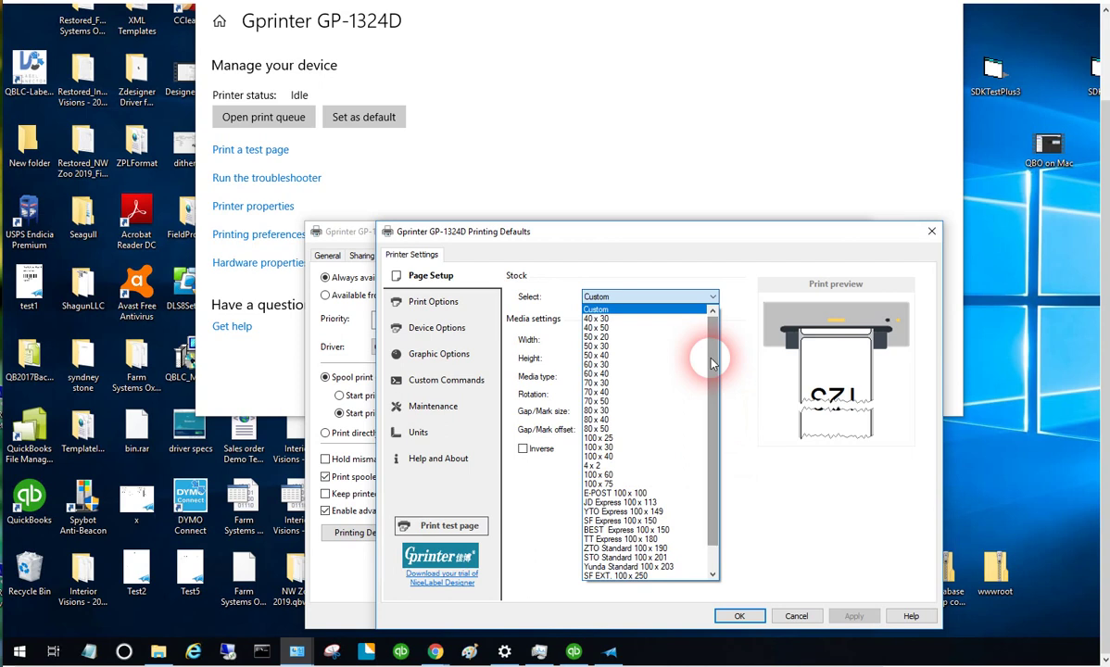
left_click(606, 466)
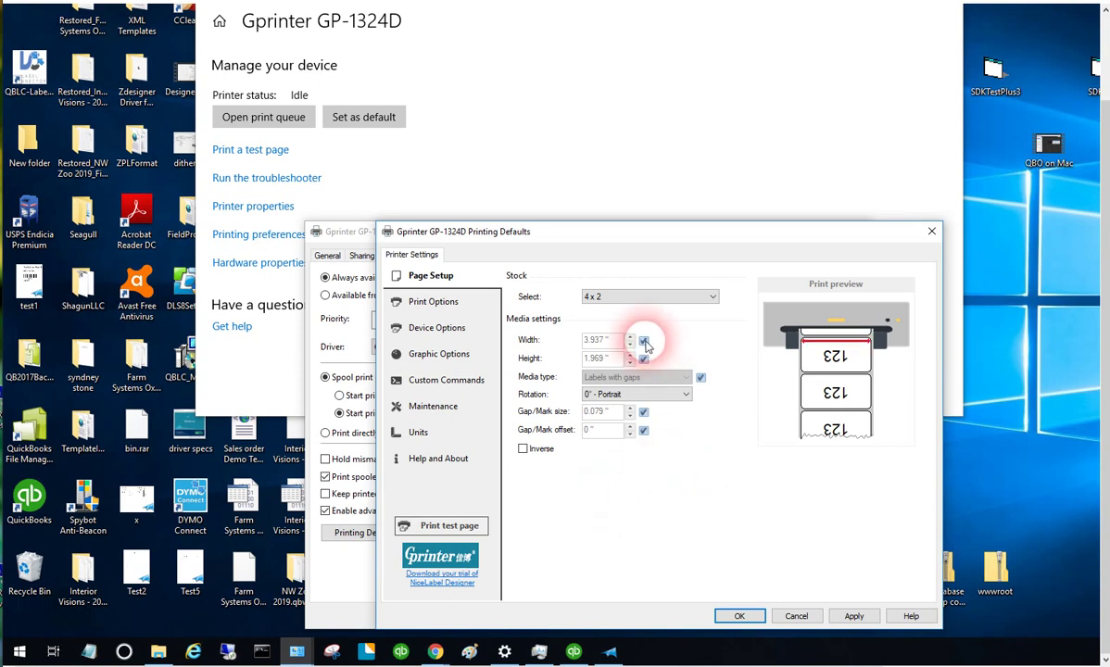
Set label width, height and media type to 'Let the printer control this option'.
left_click(645, 343)
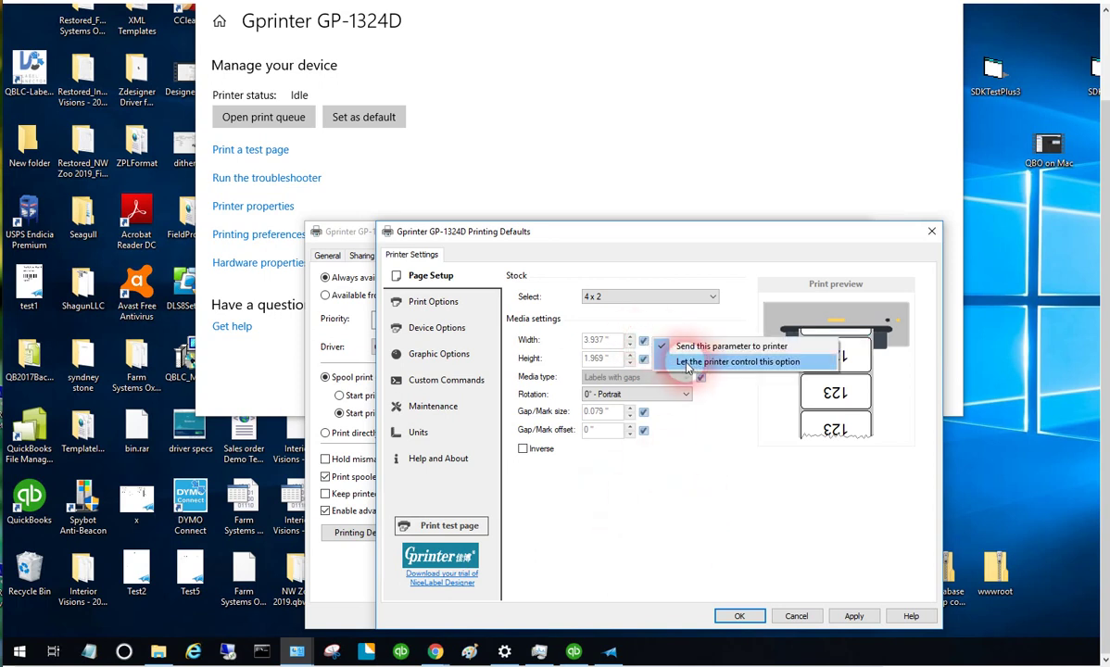
left_click(685, 362)
left_click(644, 359)
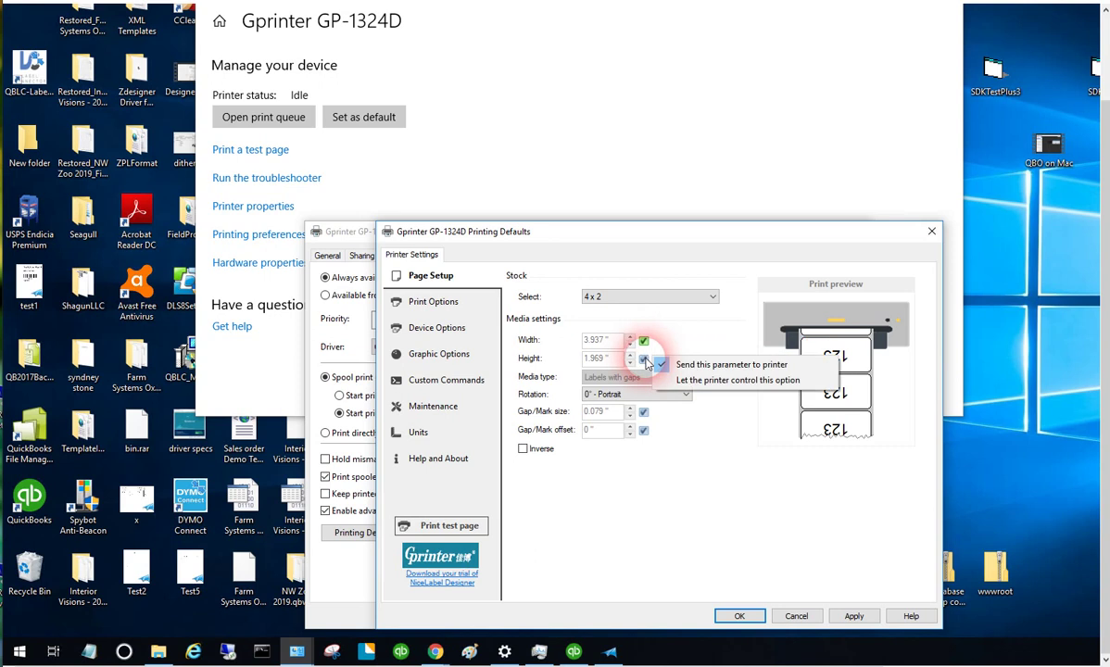
left_click(712, 381)
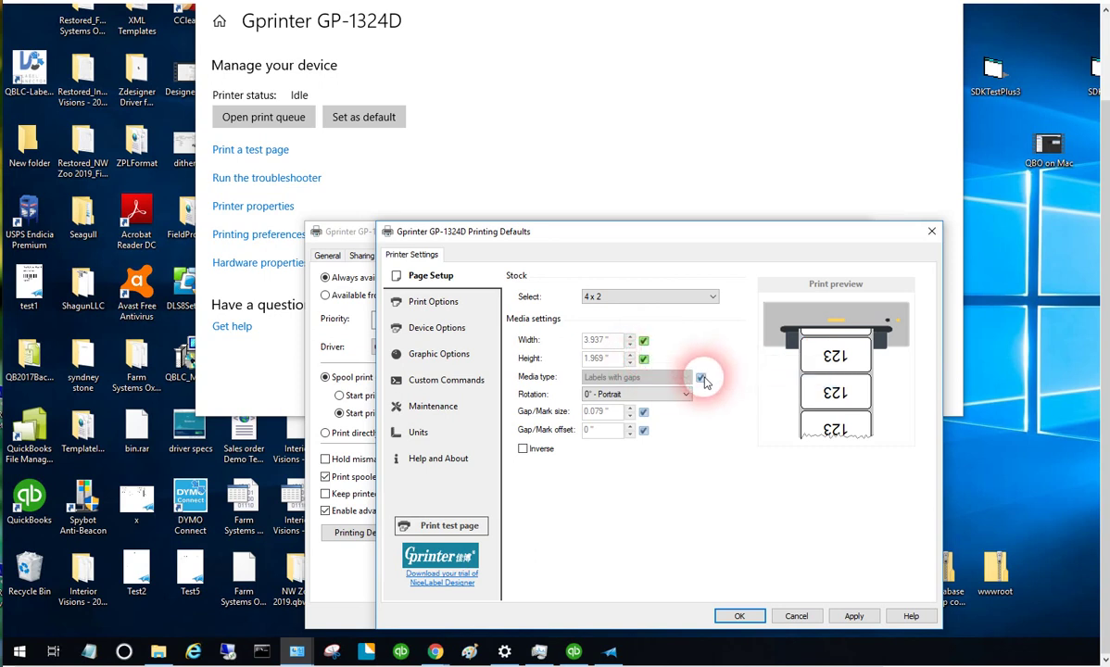
left_click(702, 379)
left_click(755, 399)
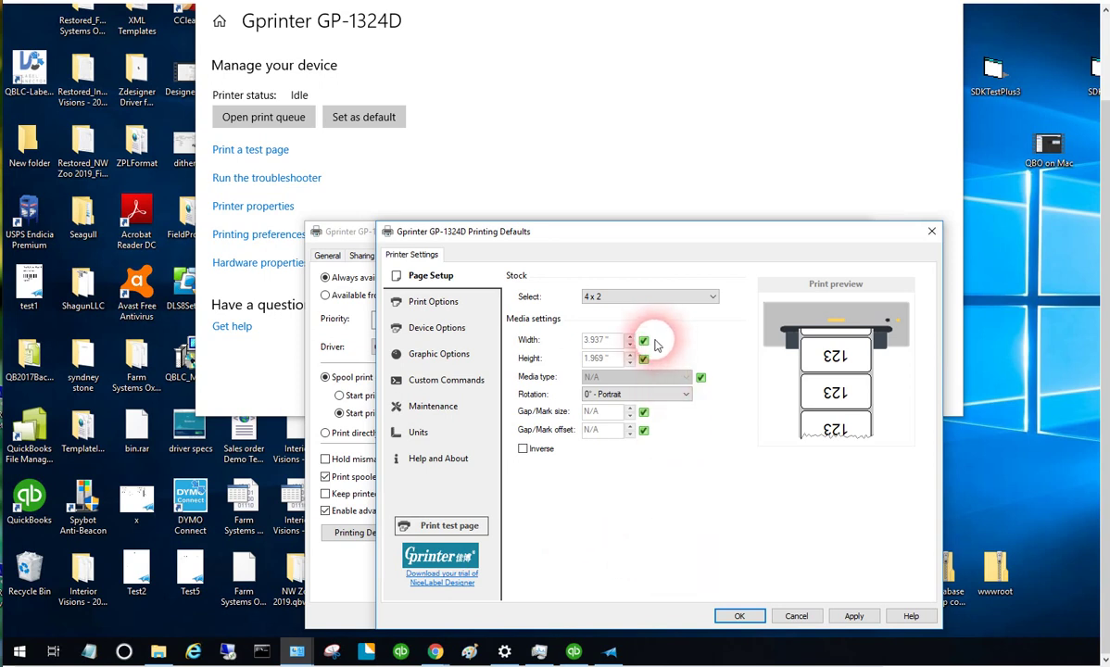
Confirm the width stays printer-controlled, then apply and save the 4 x 2 printing defaults.
left_click(647, 341)
left_click(696, 362)
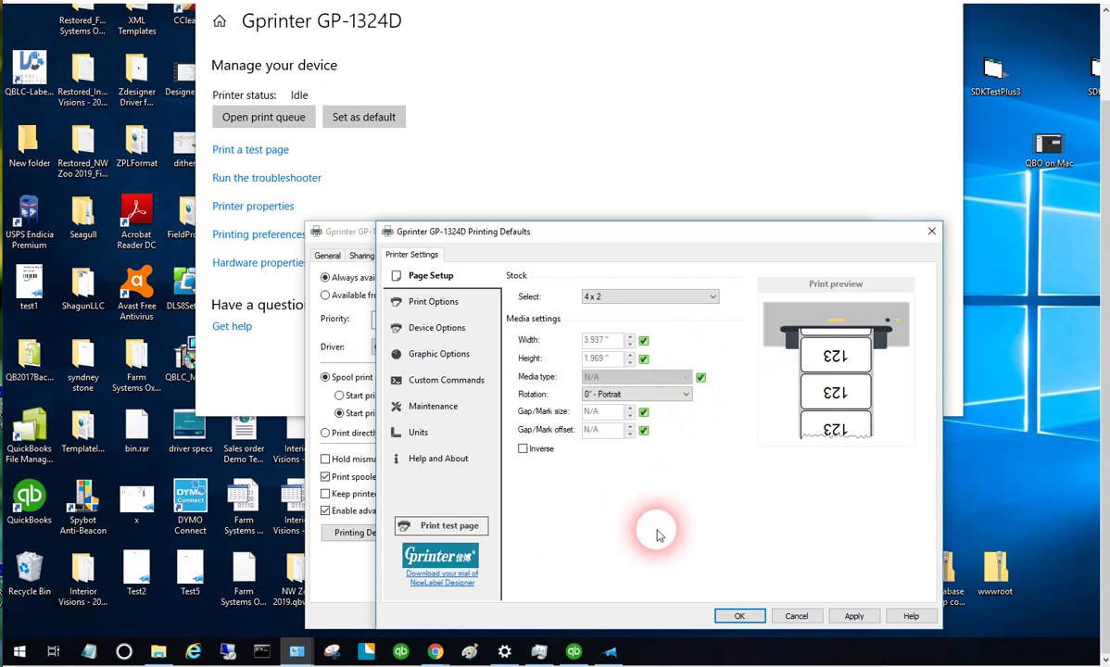
left_click(852, 619)
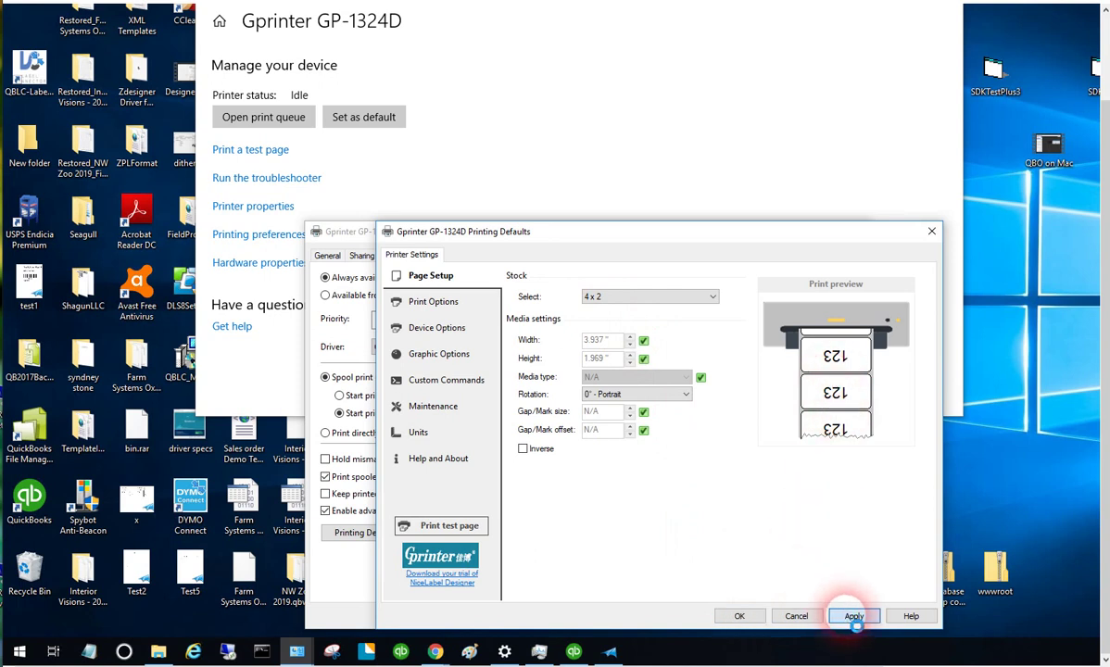
left_click(740, 615)
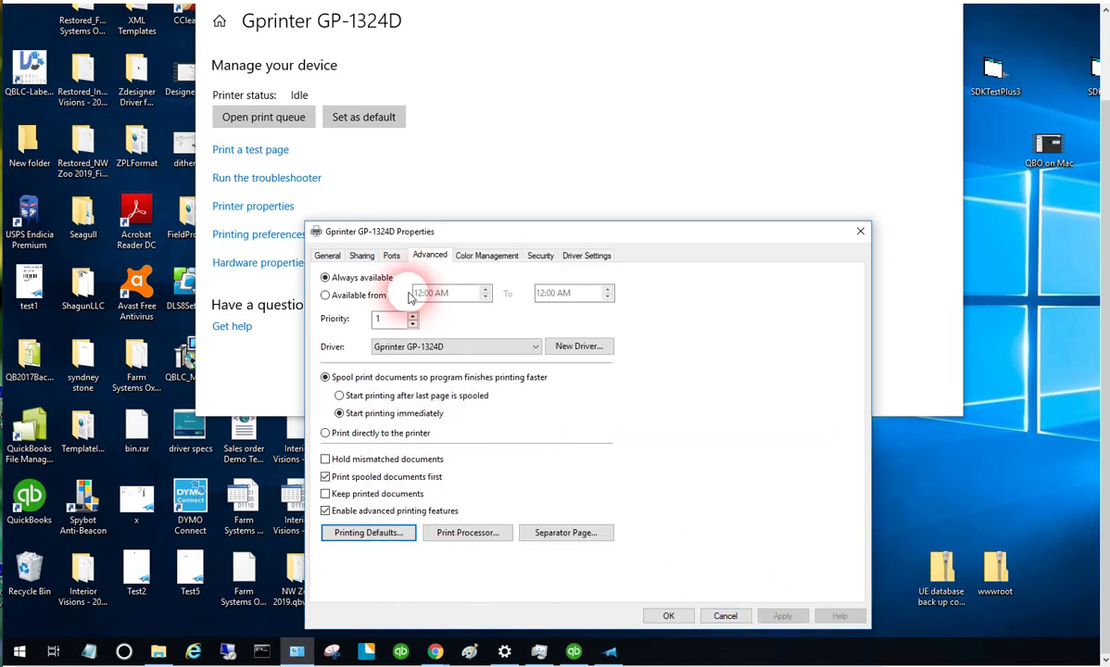
left_click(326, 255)
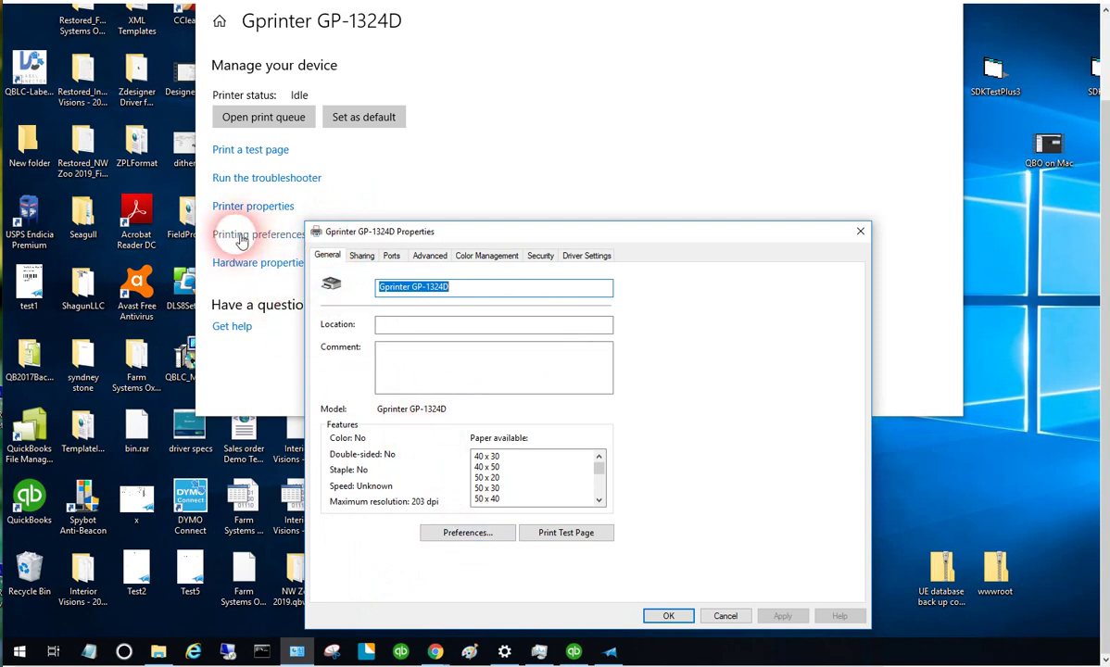
Open Printing Preferences for the Gprinter GP-1324D and move its window higher on screen.
left_click(465, 531)
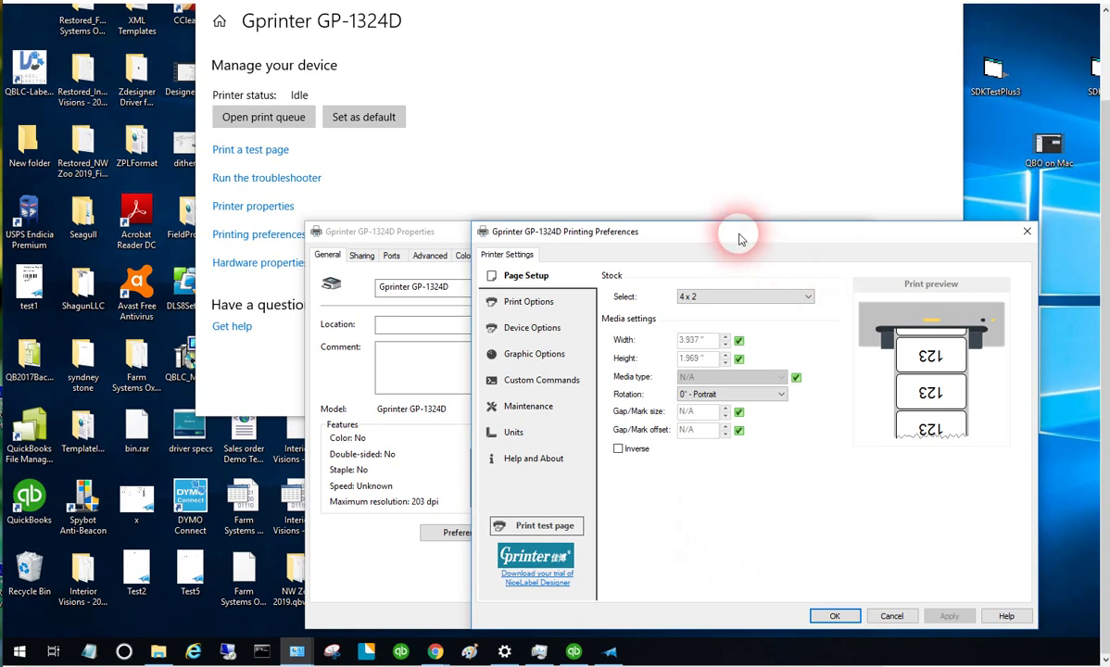
left_click_drag(739, 239, 726, 169)
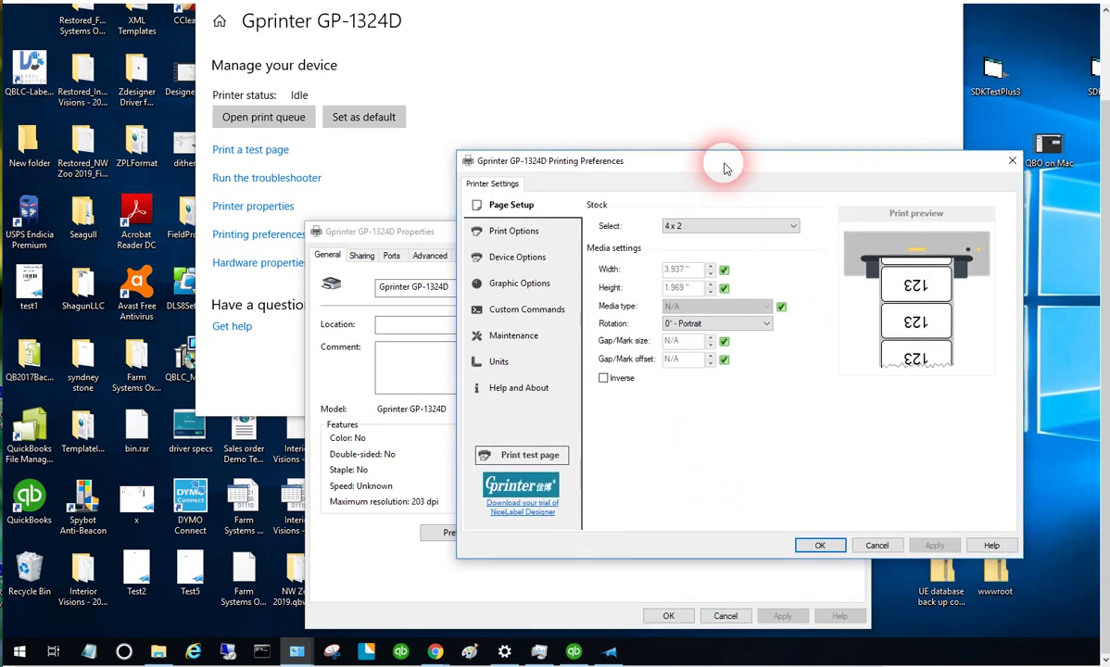